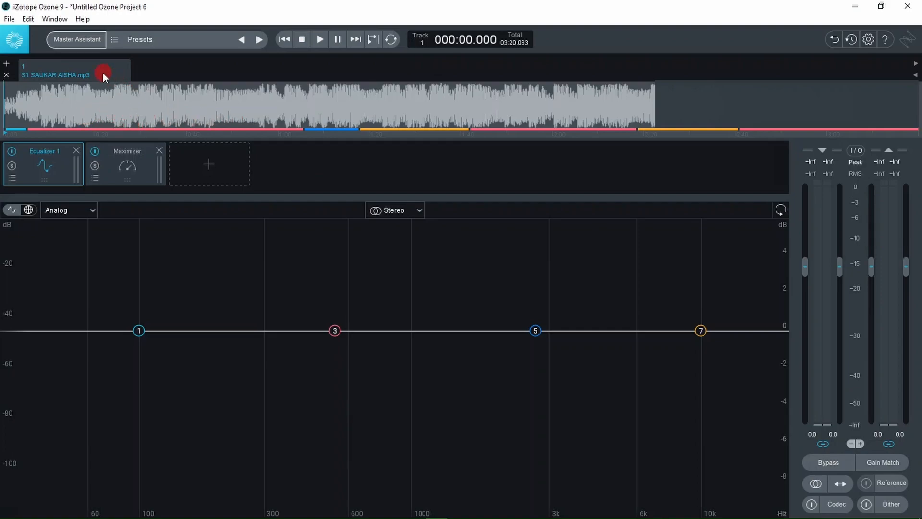
- Run Master Assistant with Modern modules, Manual medium intensity and Streaming destination, and accept its suggested settings
left_click(73, 40)
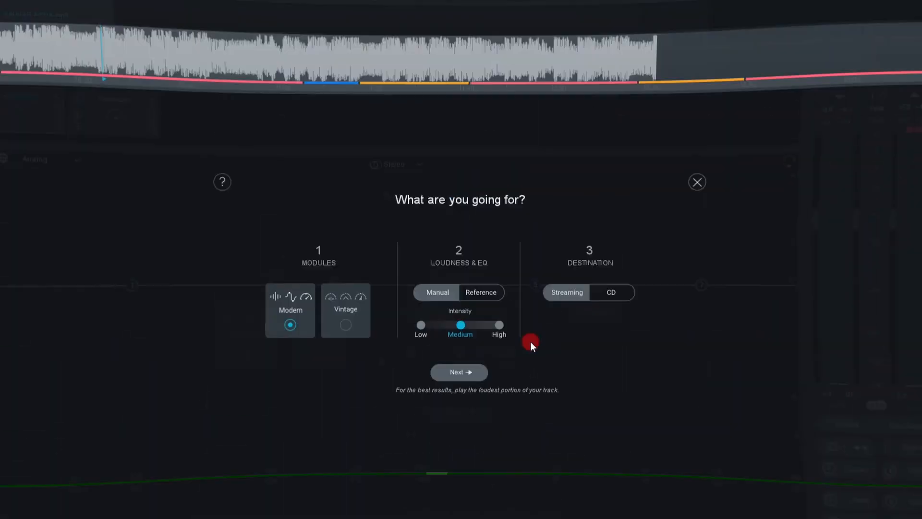
left_click(291, 372)
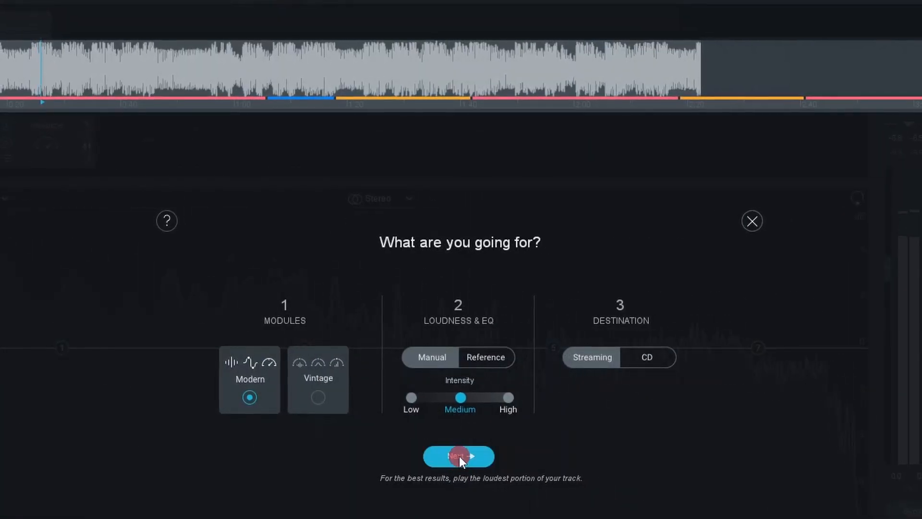
left_click(459, 456)
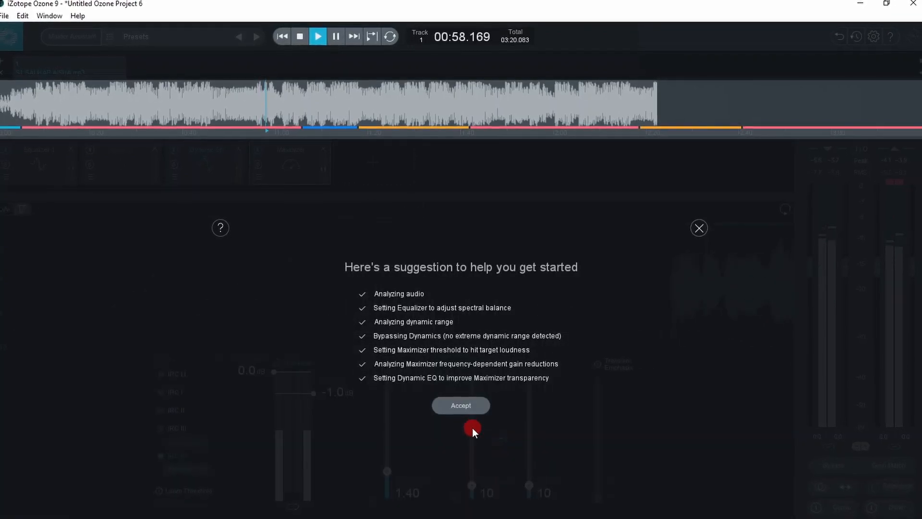
left_click(457, 405)
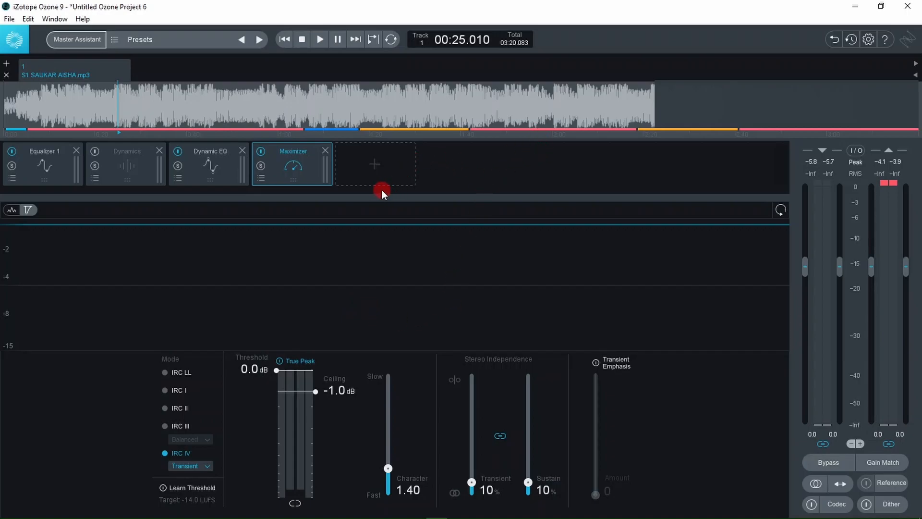
left_click(370, 163)
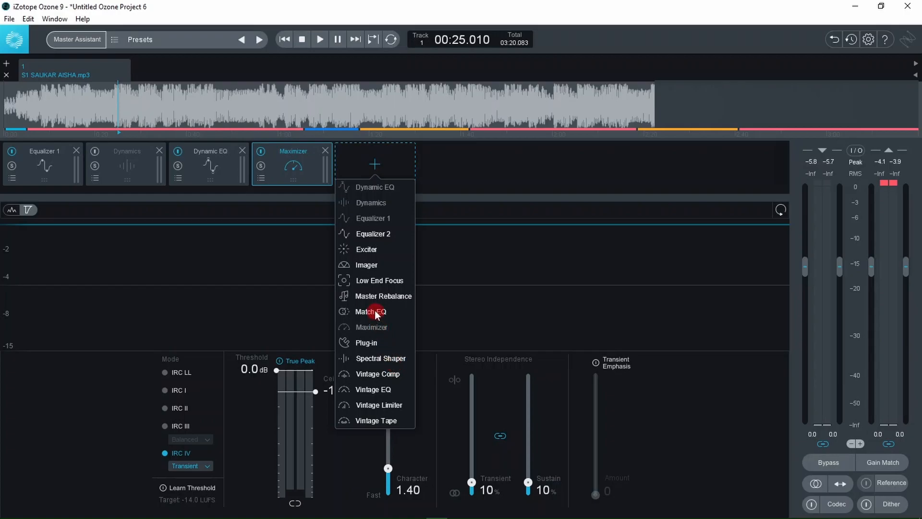
left_click(376, 281)
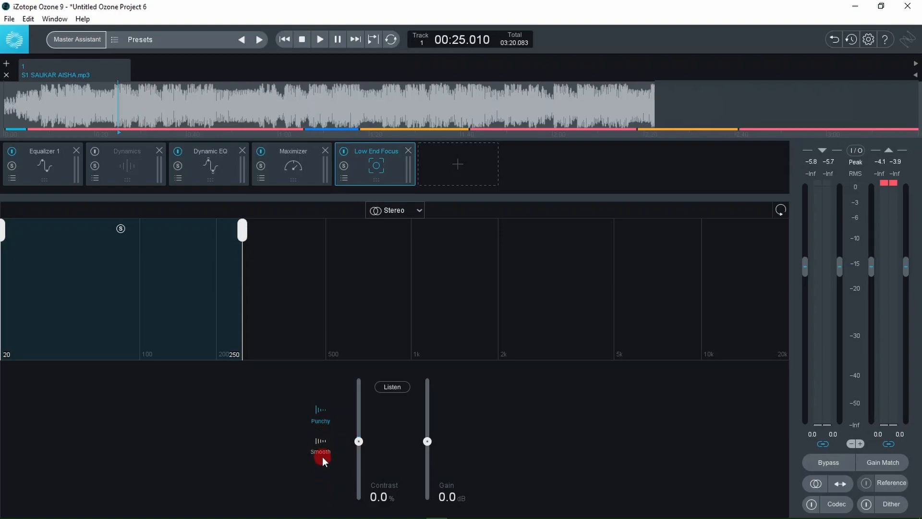
left_click(320, 442)
left_click_drag(359, 441, 361, 423)
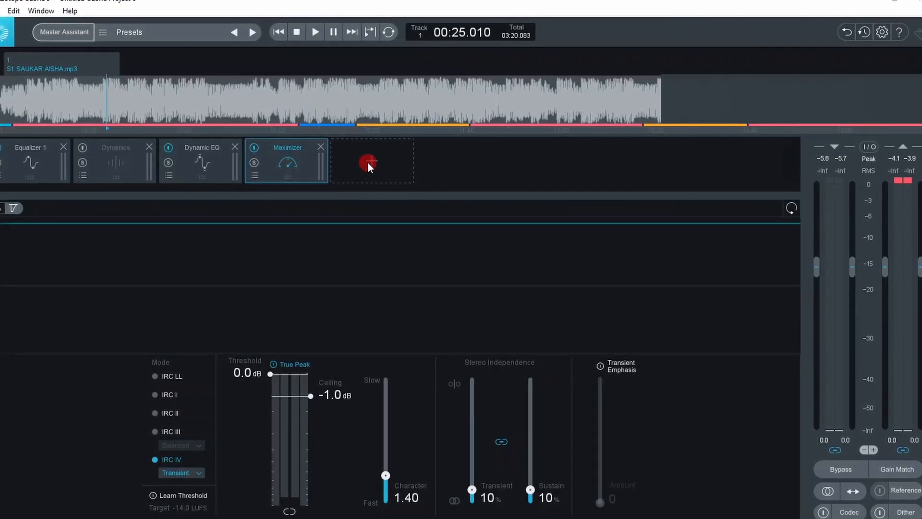
- Add a Low End Focus module in Smooth mode with 32.7% contrast, covering frequencies up to 266 Hz
left_click(370, 160)
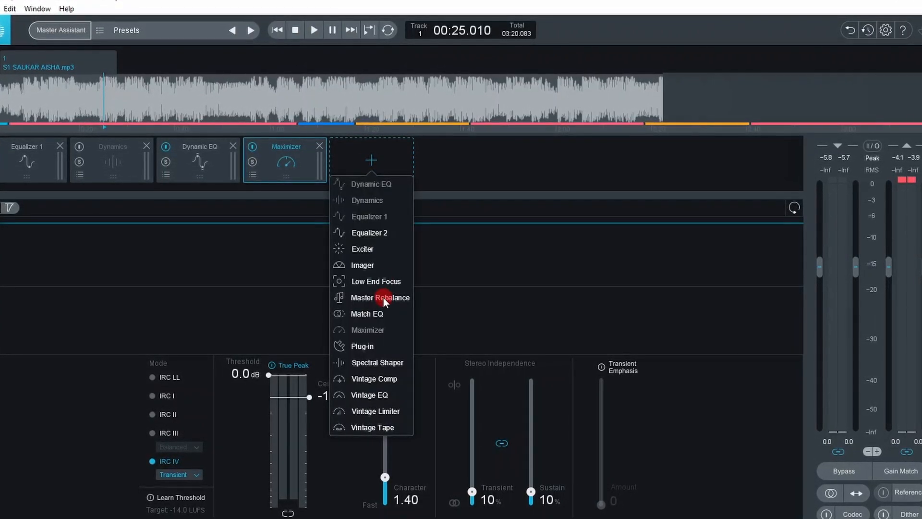
left_click(369, 283)
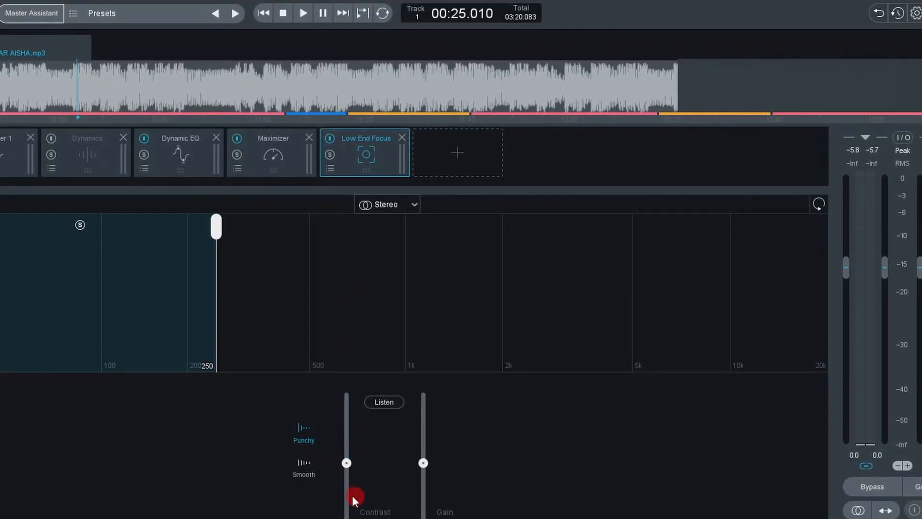
left_click(305, 473)
left_click_drag(344, 466, 346, 449)
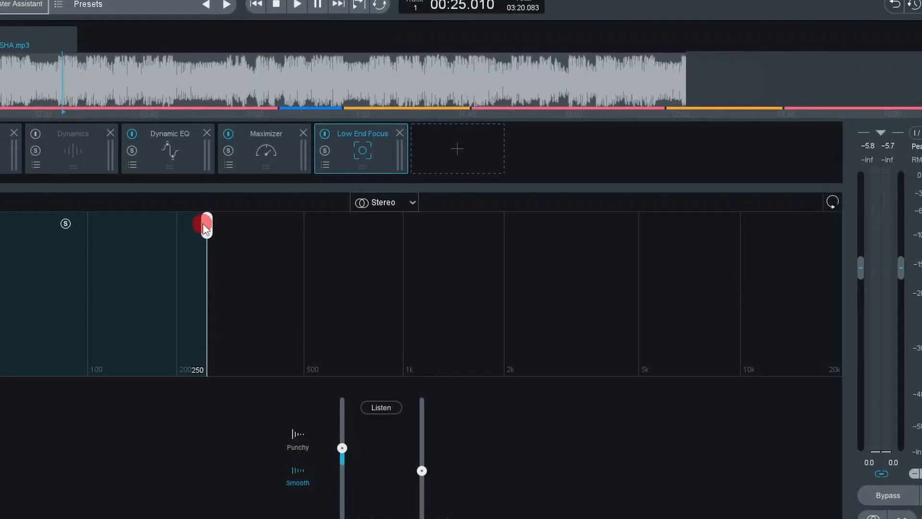
left_click_drag(205, 228, 238, 256)
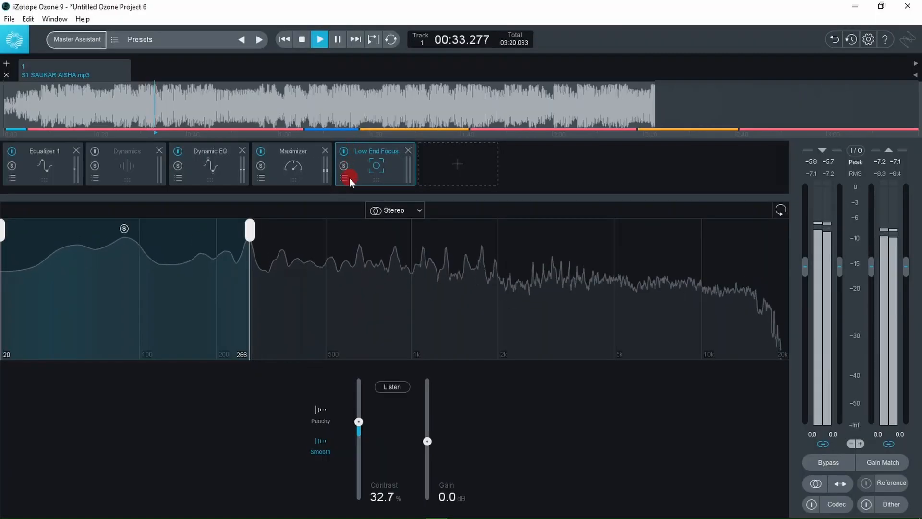
- Compare the playing track with Low End Focus bypassed and active, leave the module enabled and stop playback
left_click(346, 152)
left_click(346, 152)
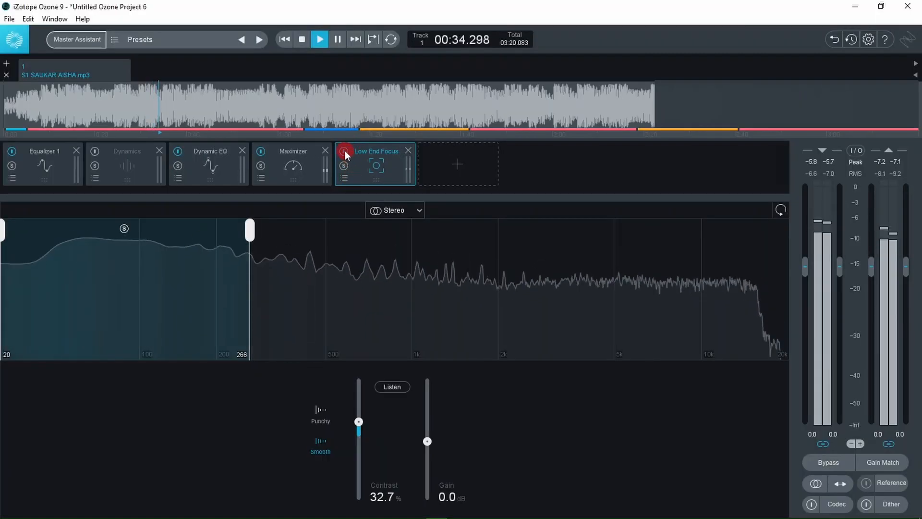
left_click(345, 154)
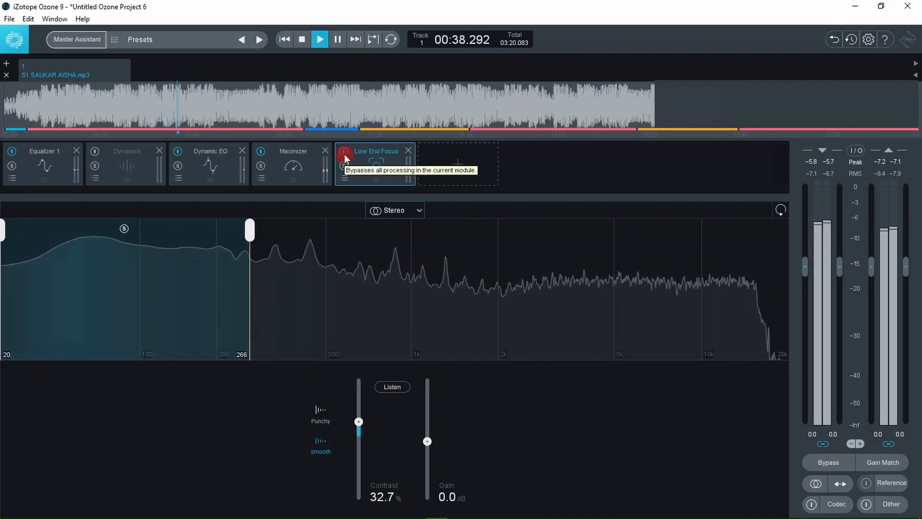
left_click(344, 152)
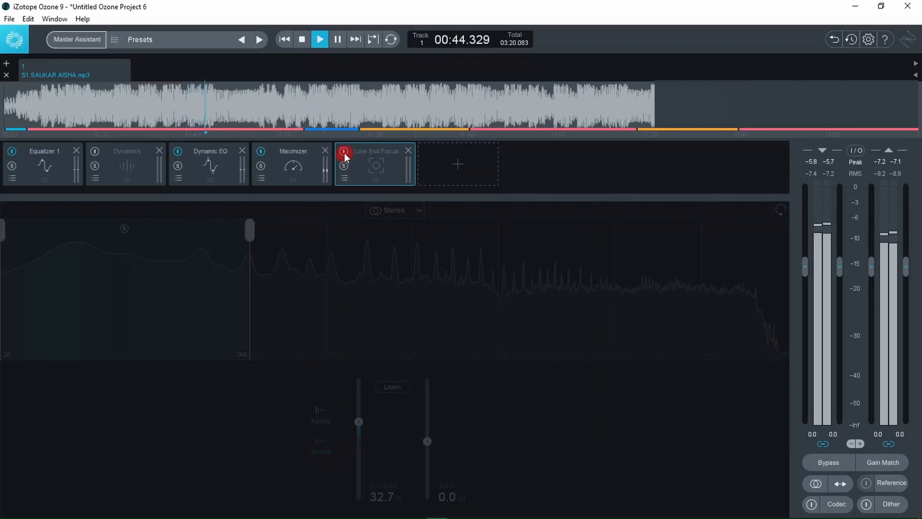
left_click(344, 152)
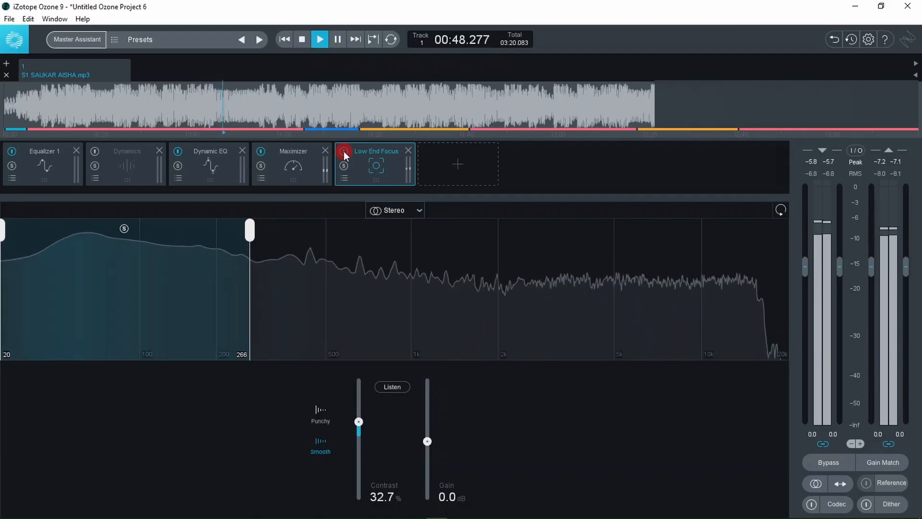
key("space")
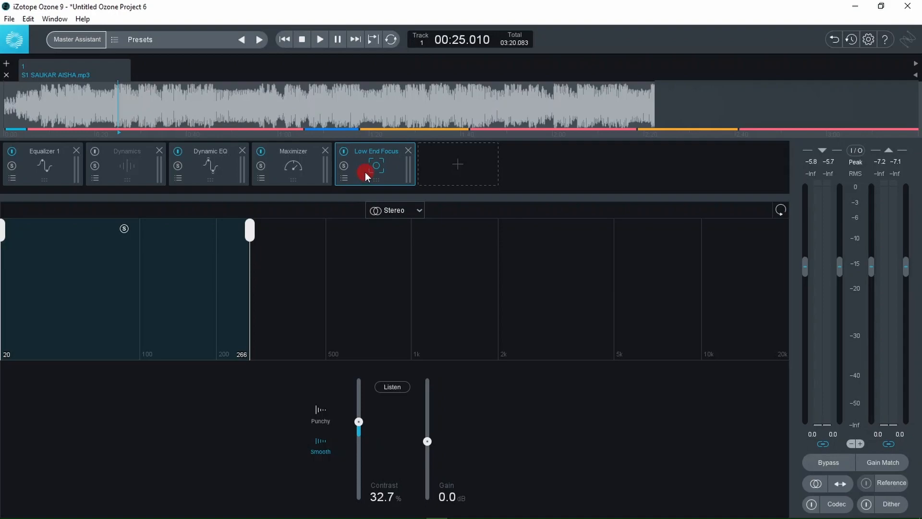
- Add a Master Rebalance module after Low End Focus and try out its gain on the vocals
left_click(444, 166)
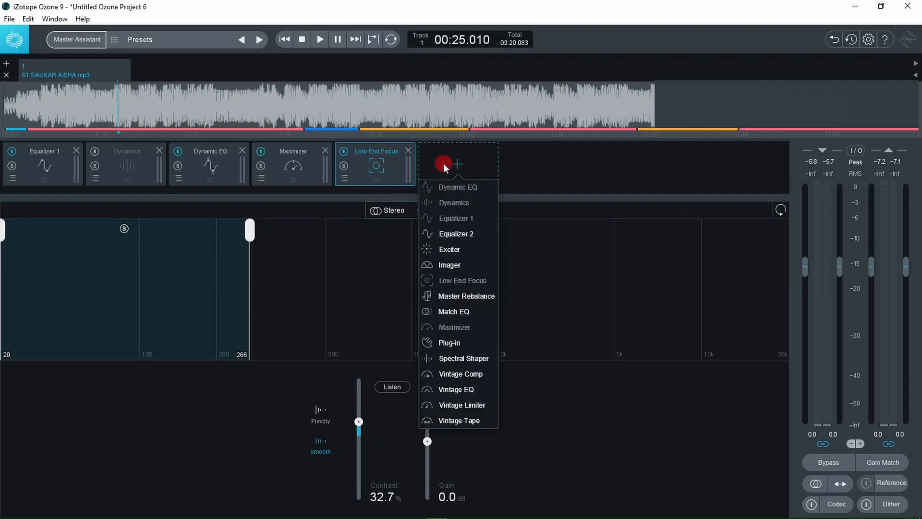
left_click(454, 297)
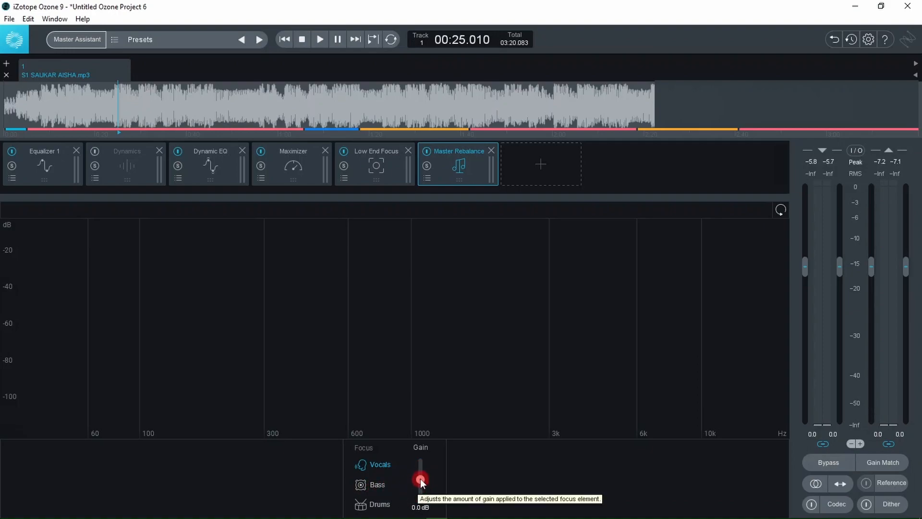
left_click_drag(420, 469, 422, 477)
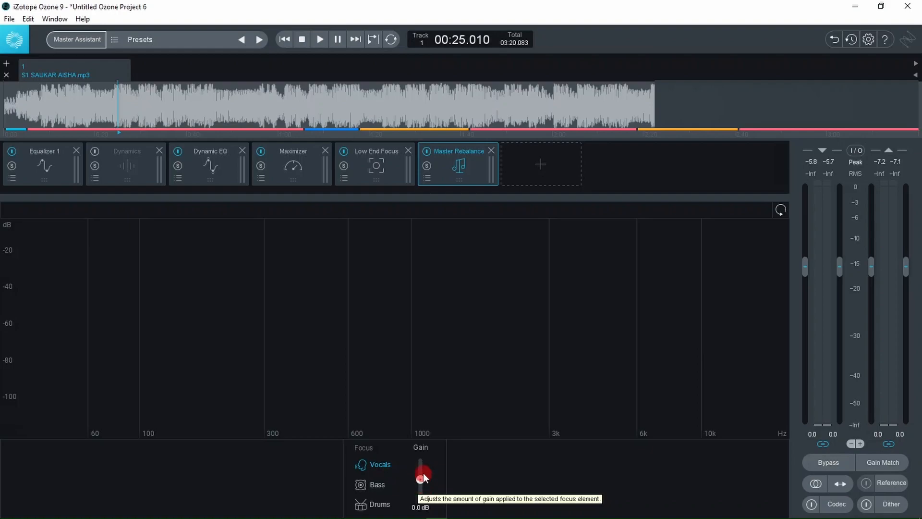
- Play the track and focus Master Rebalance on Drums with a gain of 2.9 dB
key("space")
left_click(379, 505)
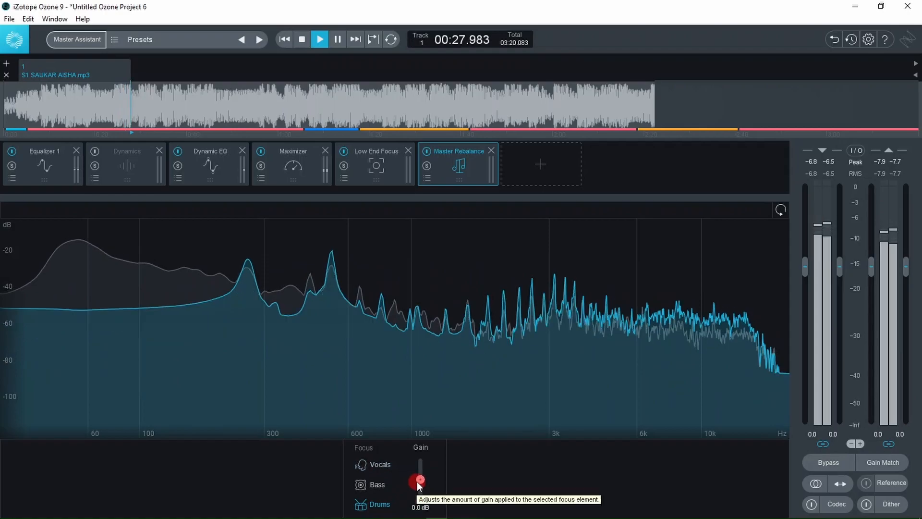
mouse_move(419, 480)
left_mouse_down()
mouse_move(418, 470)
mouse_move(417, 495)
mouse_move(420, 473)
left_mouse_up()
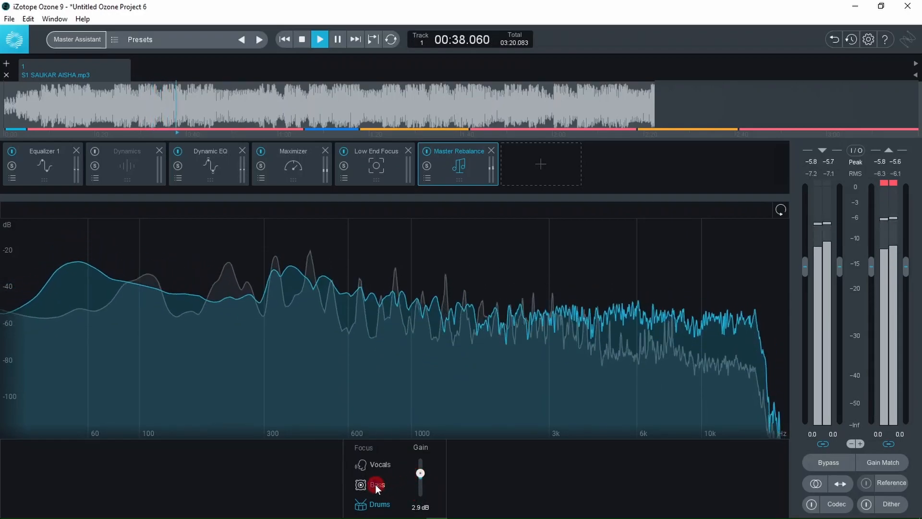
- Focus Master Rebalance on Vocals with a gain of 0.9 dB and stop playback
mouse_move(427, 479)
left_mouse_down()
mouse_move(423, 467)
mouse_move(424, 480)
left_mouse_up()
left_click(367, 465)
key("space")
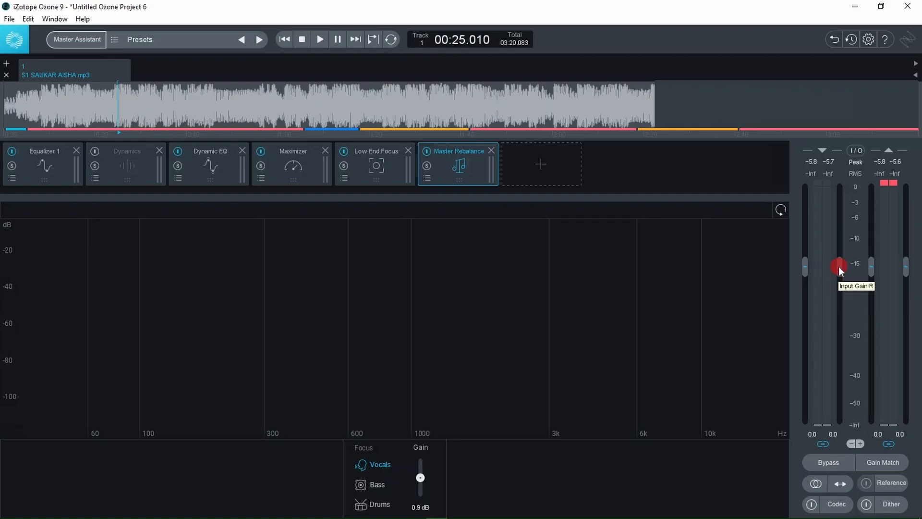
- Raise the linked input gain to +2.5 on both channels while the track plays, and stop playback
key("space")
left_click_drag(841, 269, 842, 250)
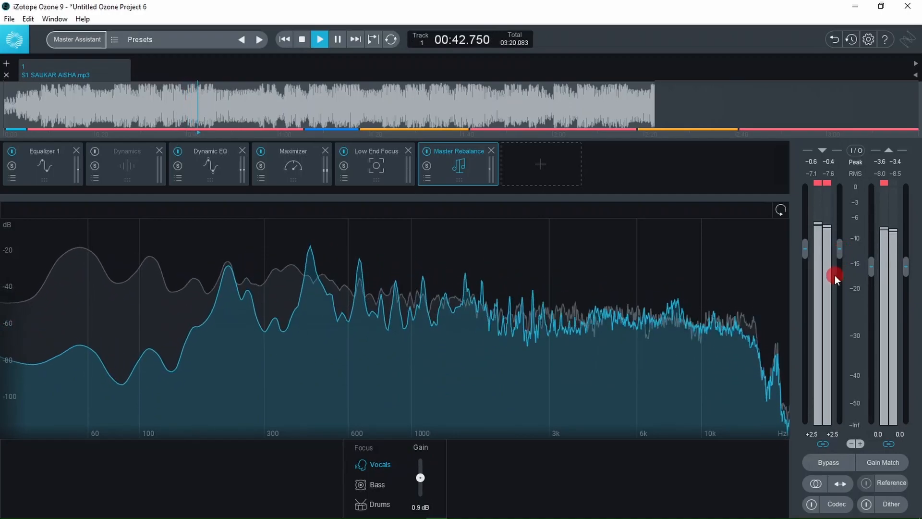
key("space")
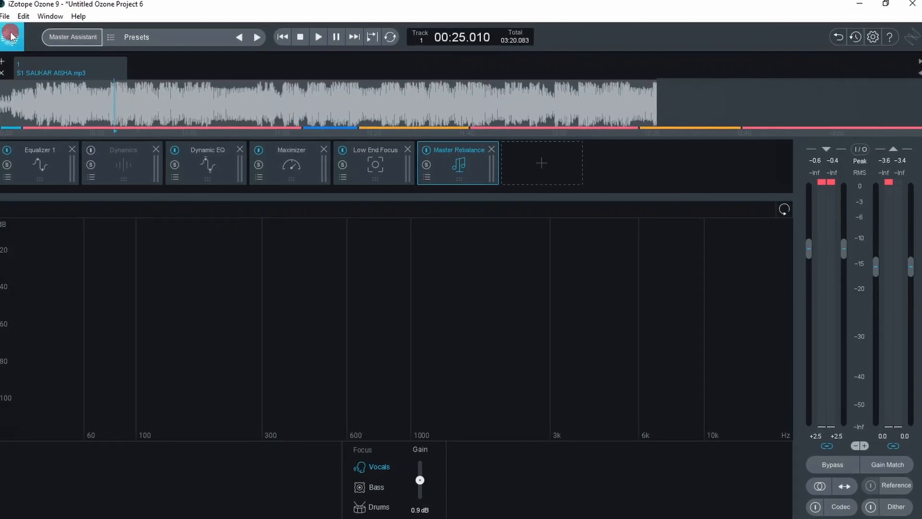
- Open the audio export for the current track, choose MP3 format and enable clipping prevention using the Limiter
left_click(4, 16)
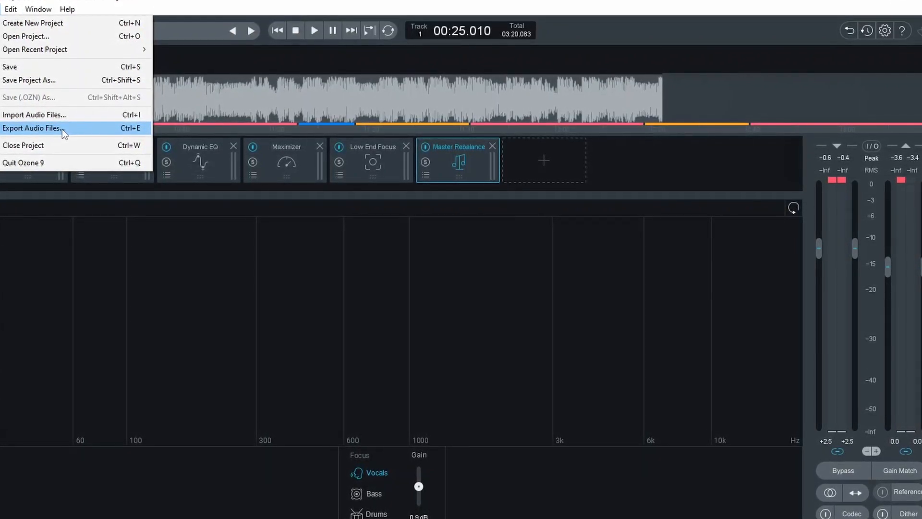
left_click(577, 281)
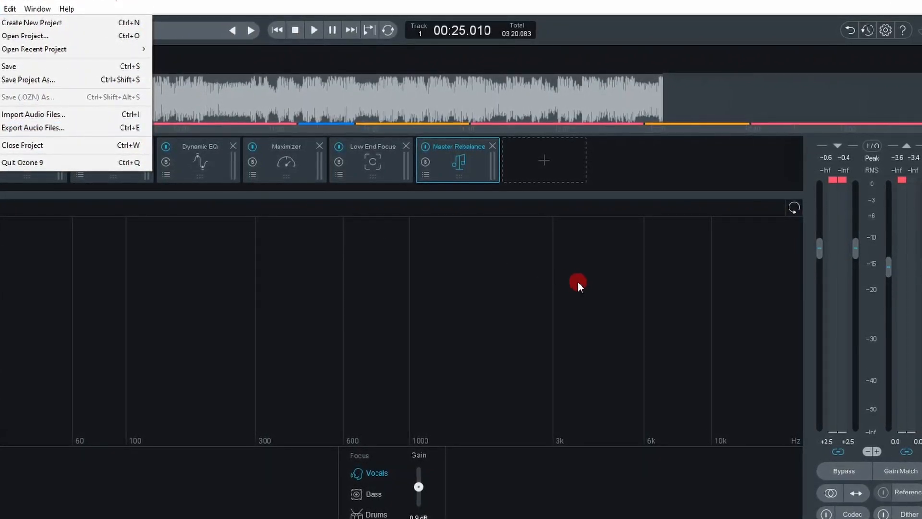
left_click(21, 128)
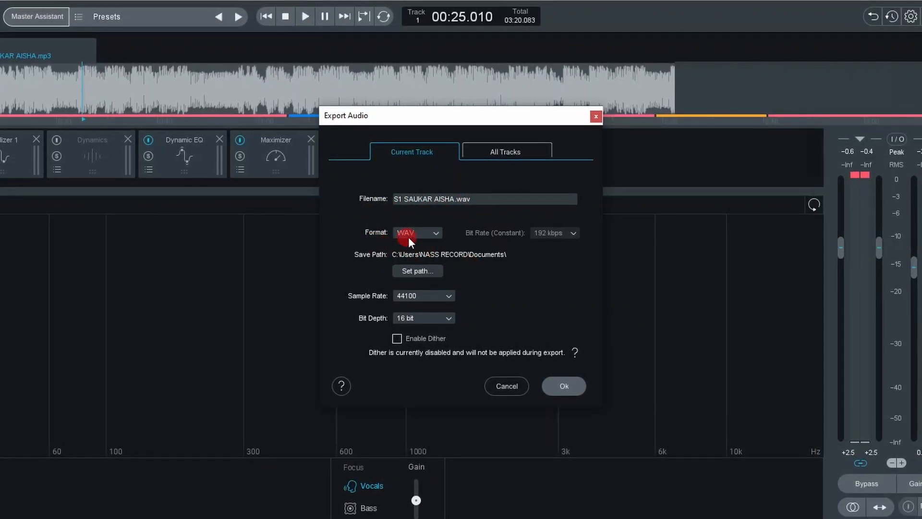
left_click(436, 235)
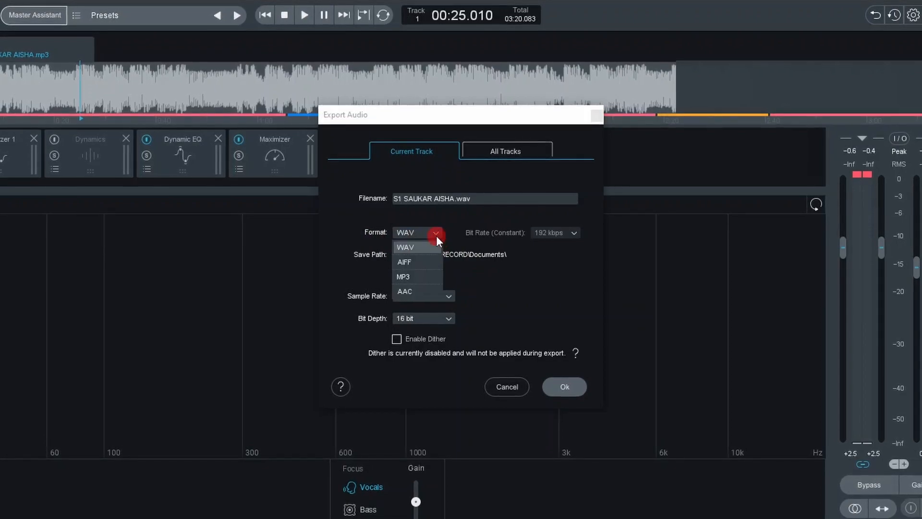
left_click(405, 278)
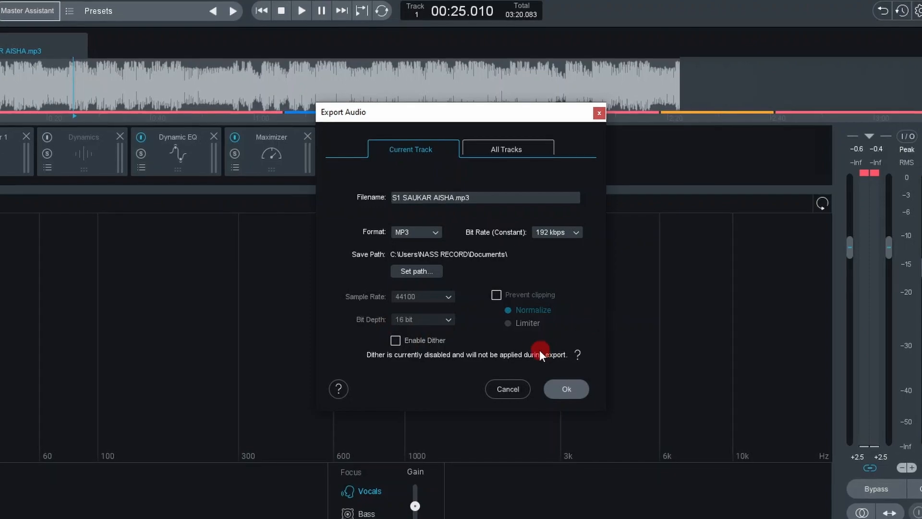
left_click(498, 295)
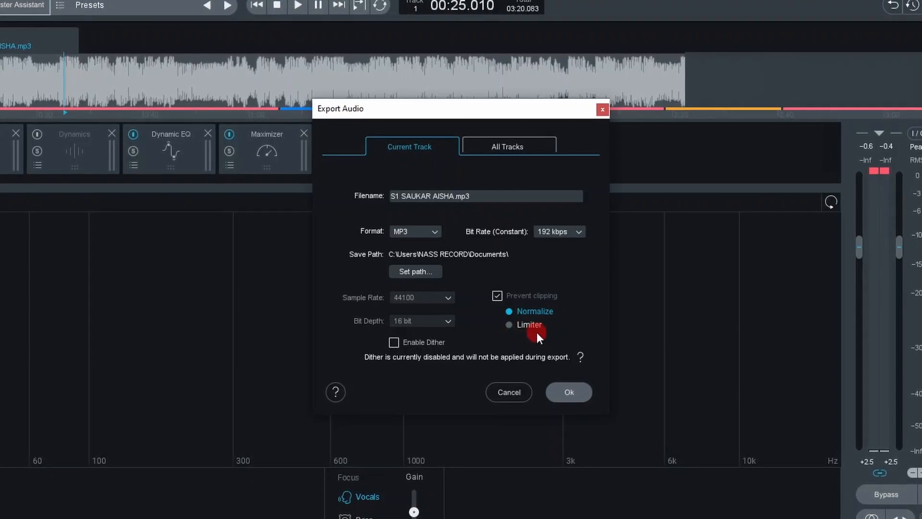
left_click(511, 328)
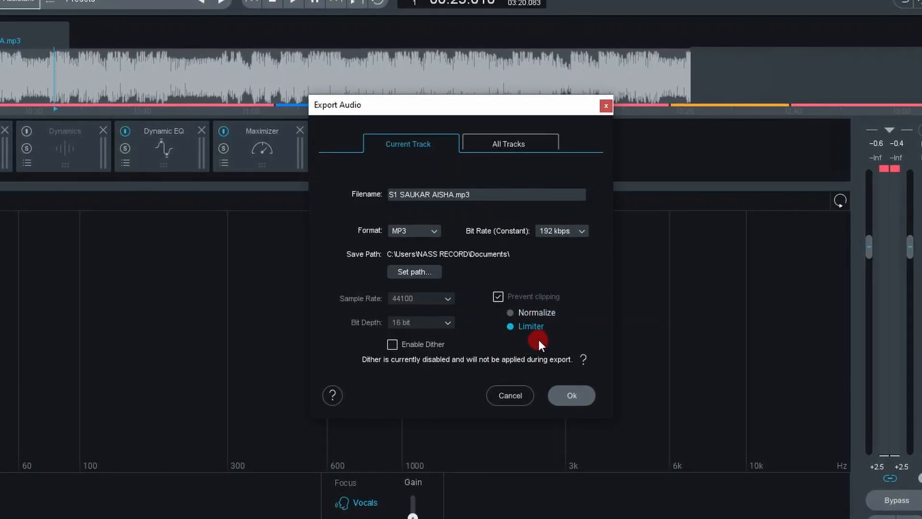